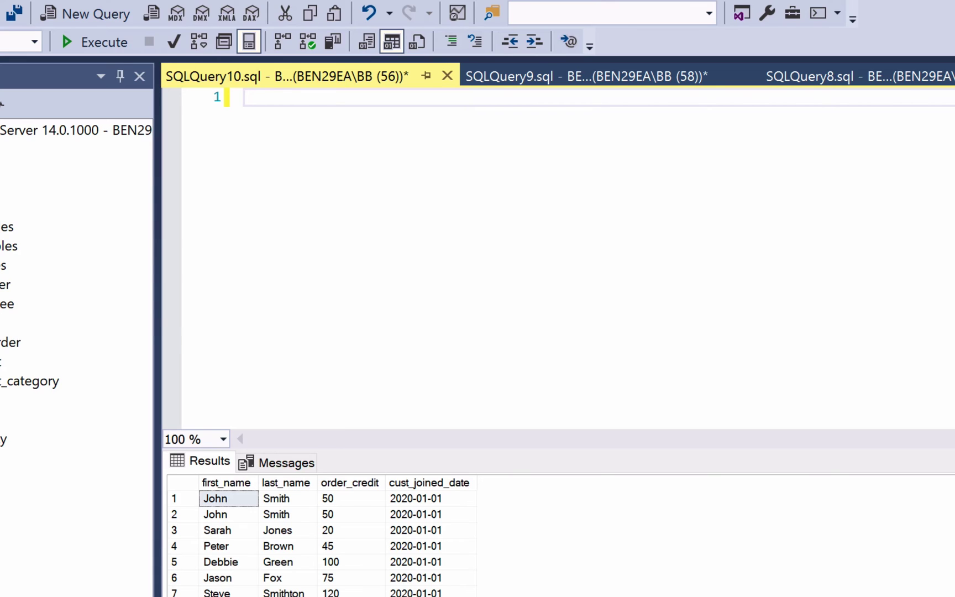
text(DROP TABLE)
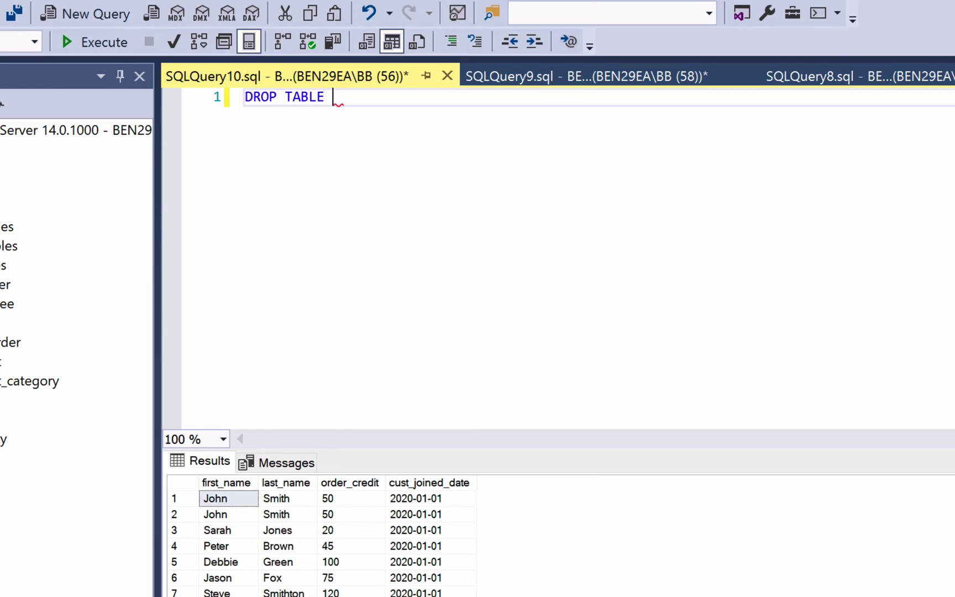
text(orders.)
Run DROP TABLE orders; to remove the orders table
key(BackSpace)
text(;)
click(94, 42)
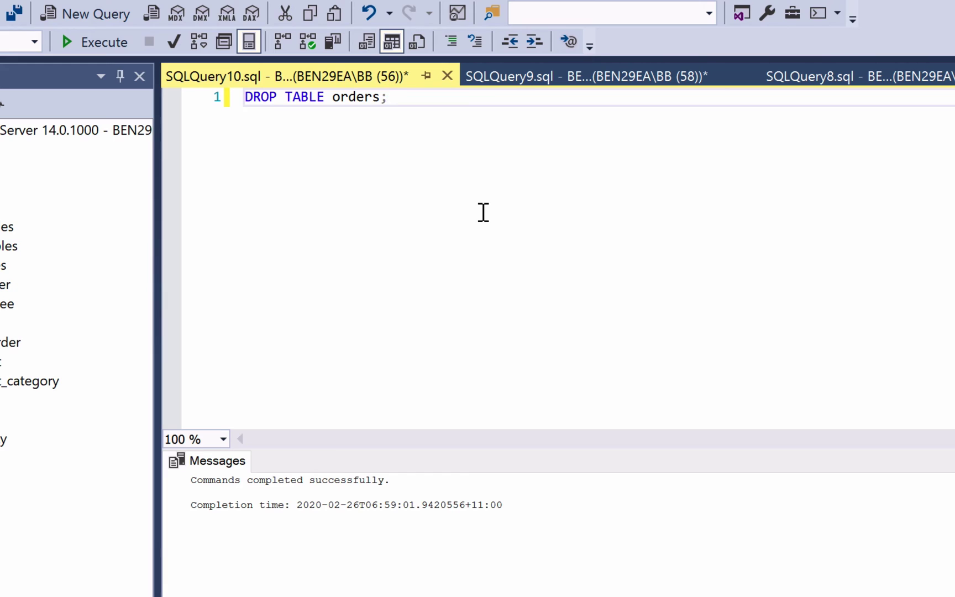
Replace the editor text with SELECT * FROM orders; and run it, producing the Invalid object name error
key(ctrl+a)
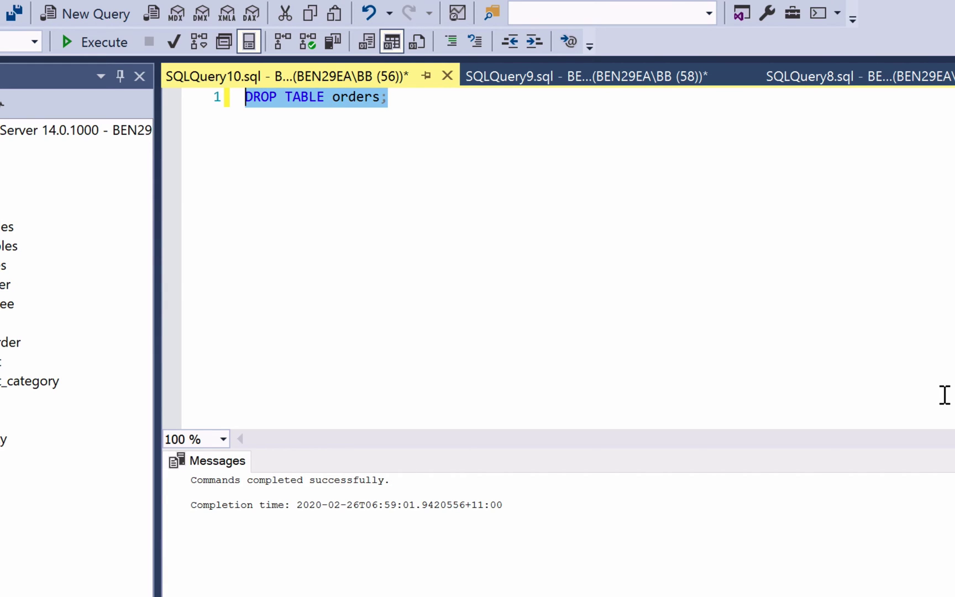
text(SELECT * FROM o)
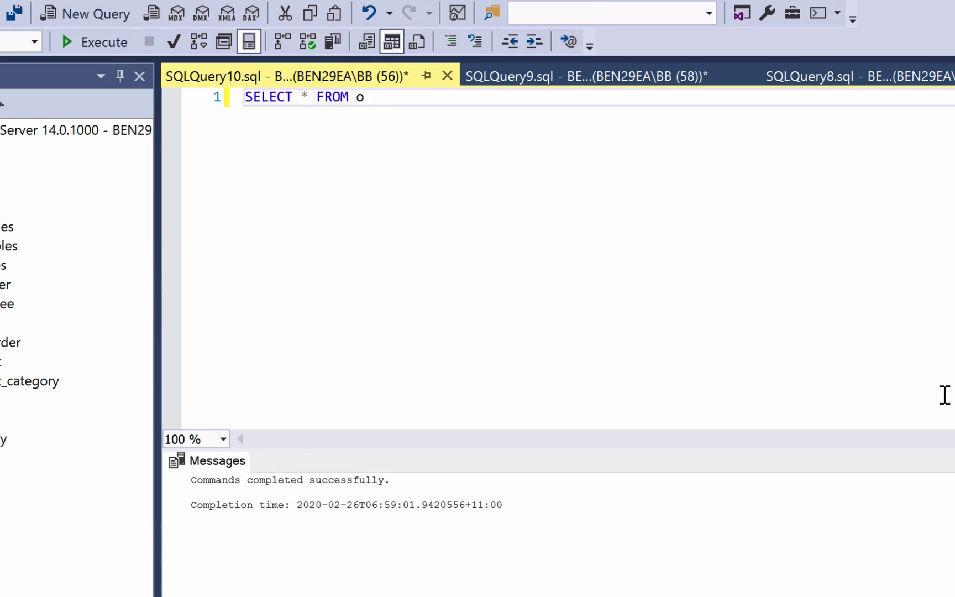
text(rders;)
click(97, 42)
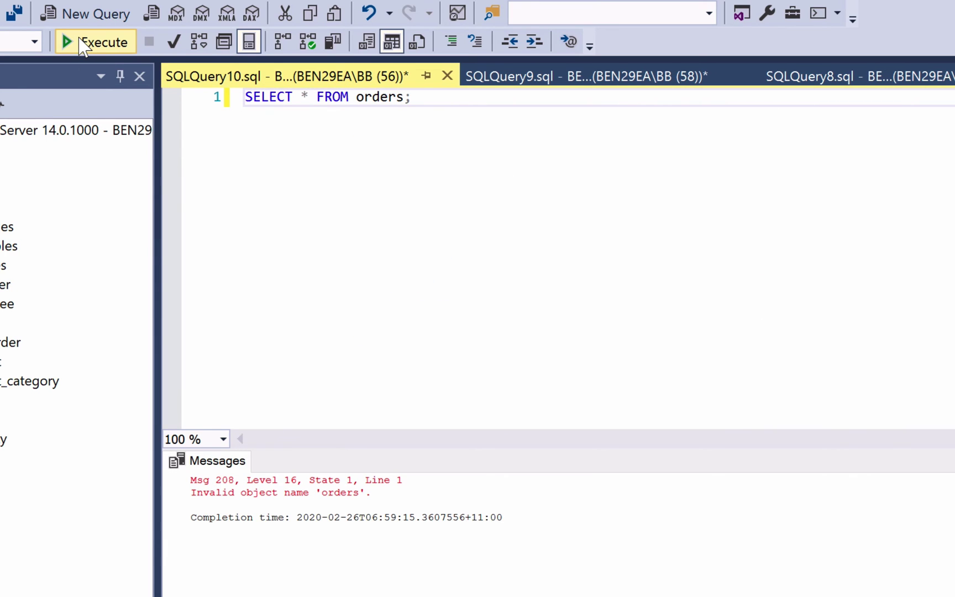